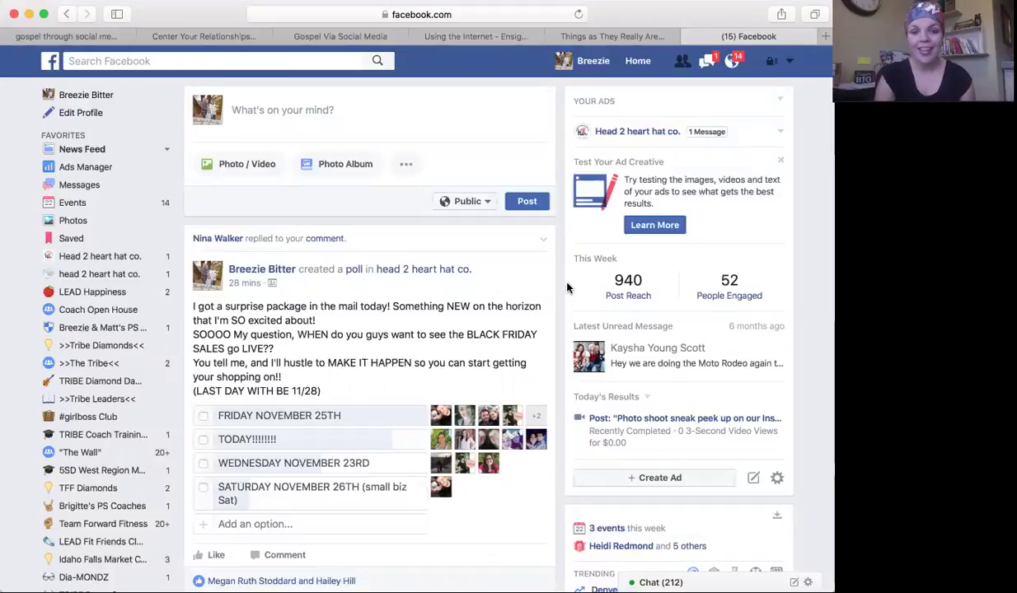
Step: Find the friend's post about My Generation versus American Girl in the news feed and check its available post options
scroll(560, 280, "down", 15)
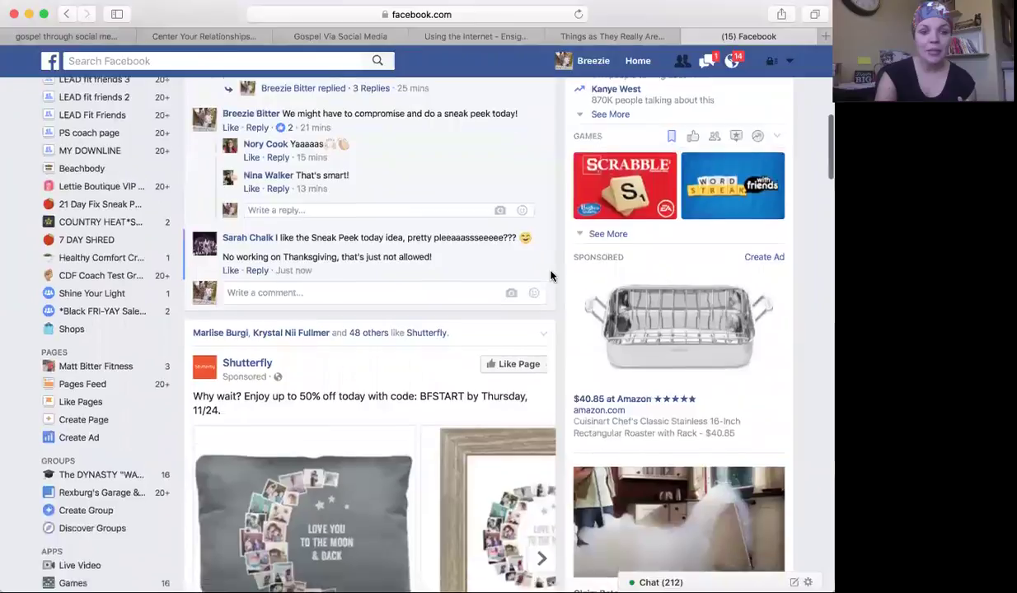
scroll(550, 276, "down", 3)
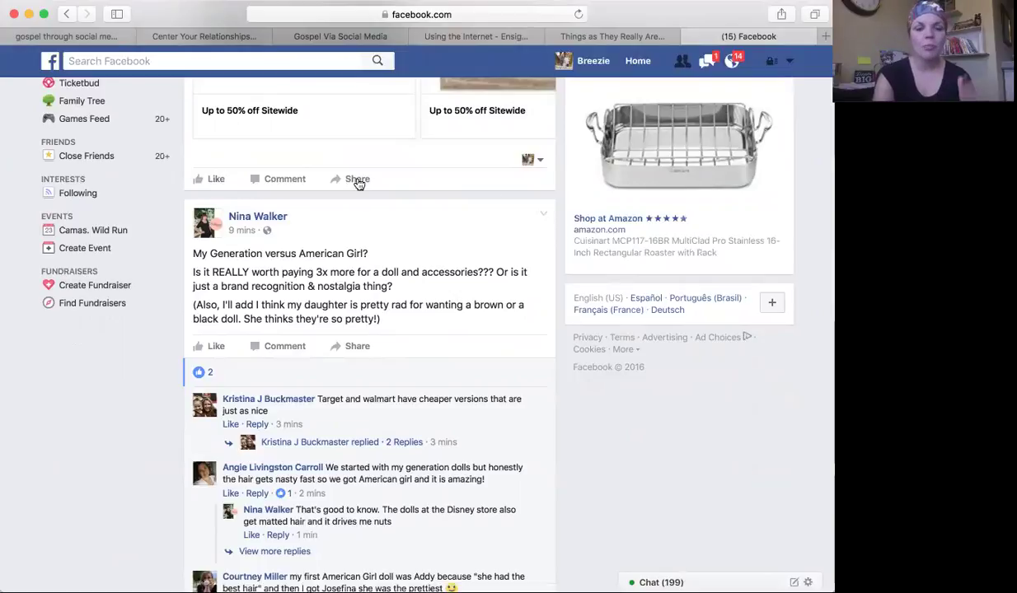
left_click(542, 217)
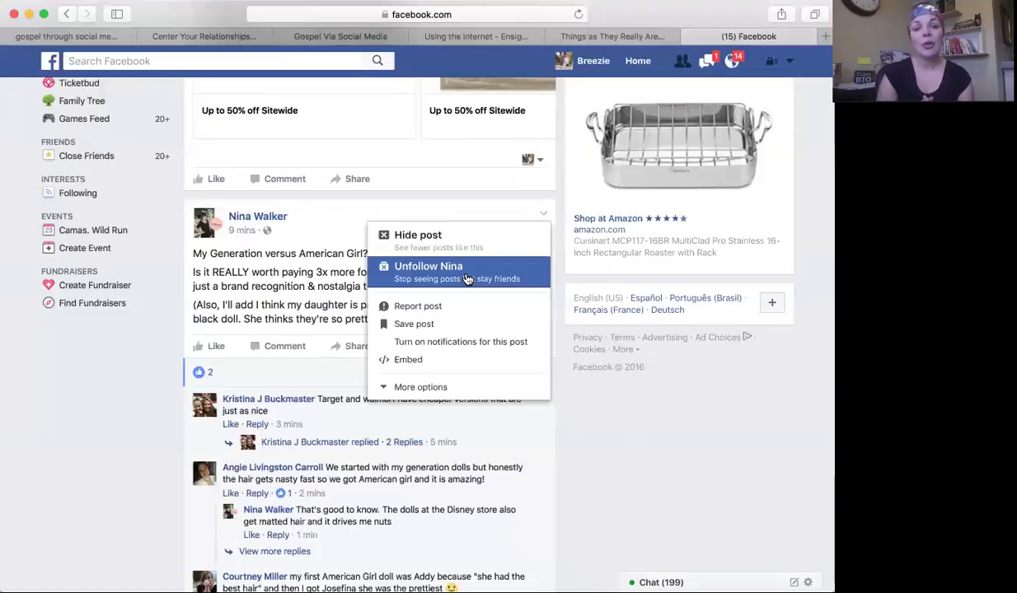
left_click(481, 200)
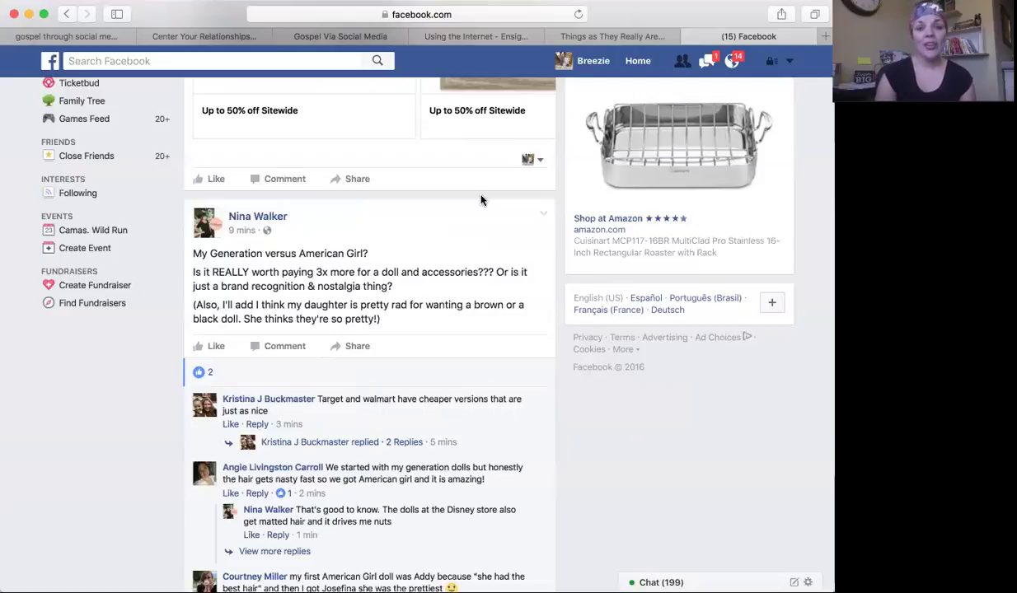
Step: Like the friend's post comparing My Generation and American Girl dolls
scroll(481, 200, "up", 3)
scroll(481, 200, "down", 3)
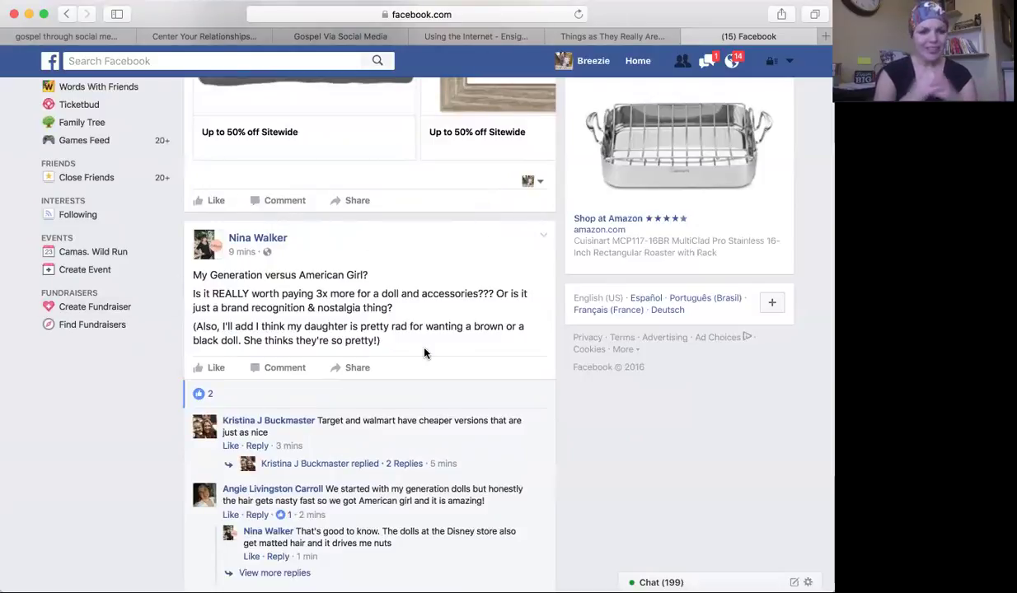
left_click(221, 367)
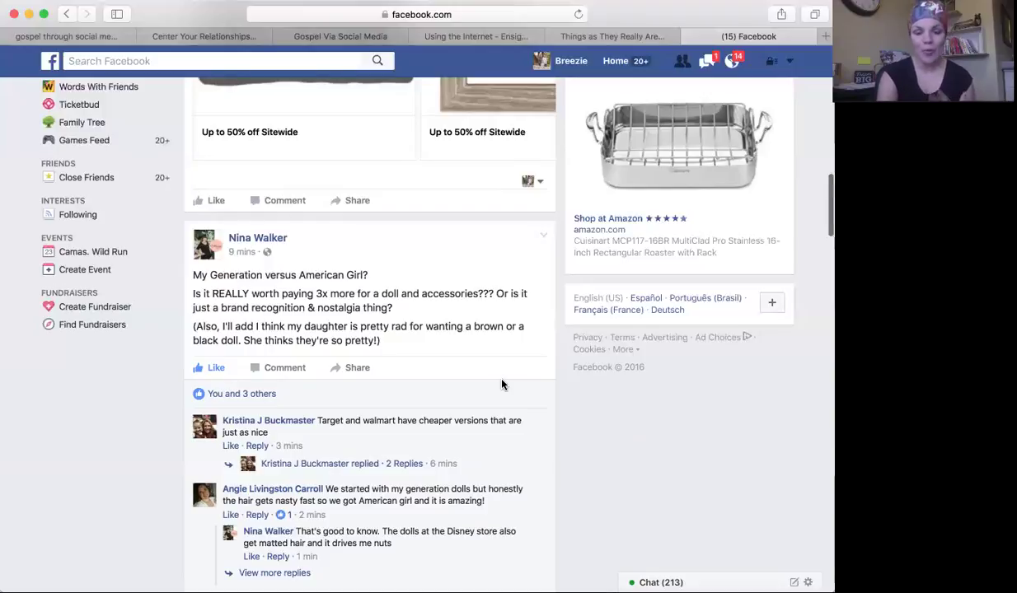
Step: Search for a friend by first name and the start of the surname, and open the matching friend's profile
scroll(502, 384, "up", 1)
scroll(502, 385, "up", 15)
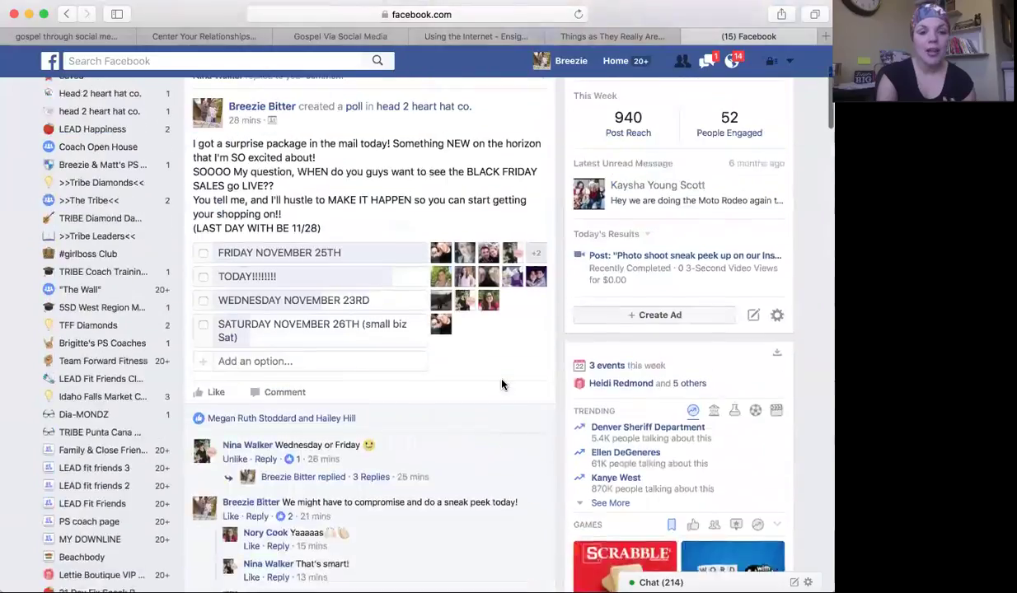
scroll(502, 384, "up", 4)
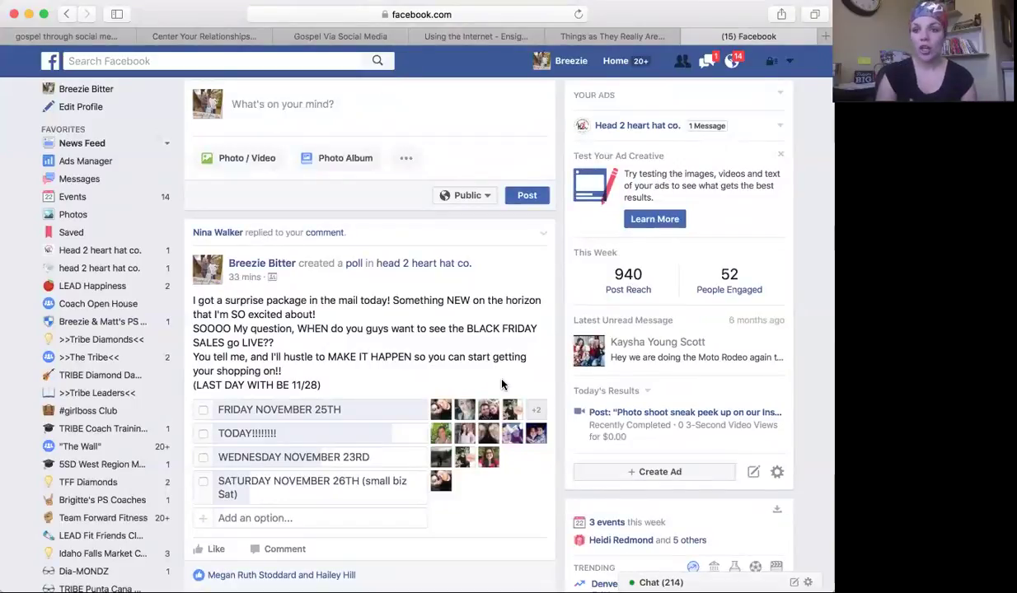
left_click(170, 61)
type("april")
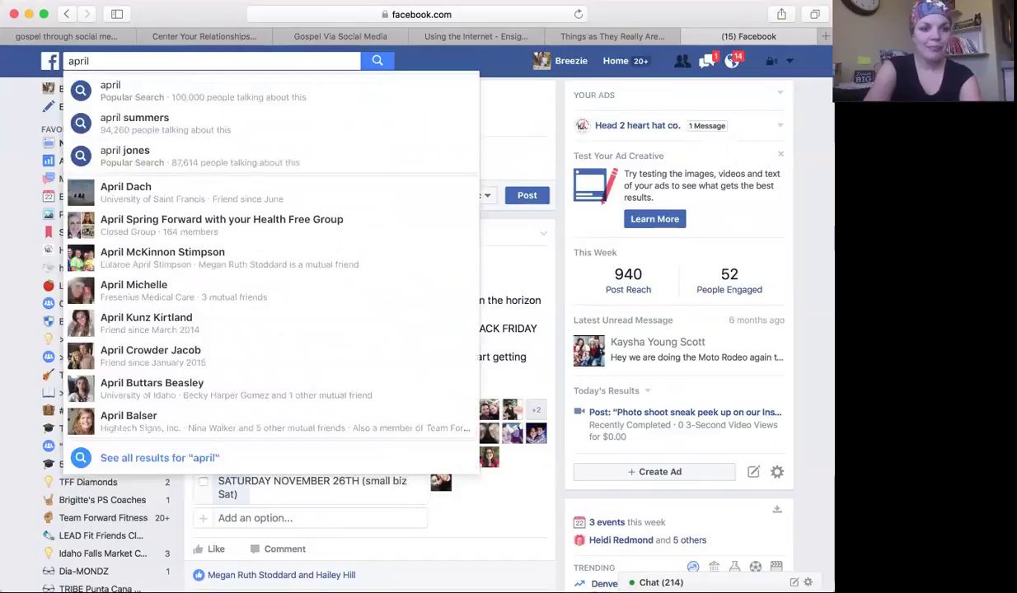
type(" ja")
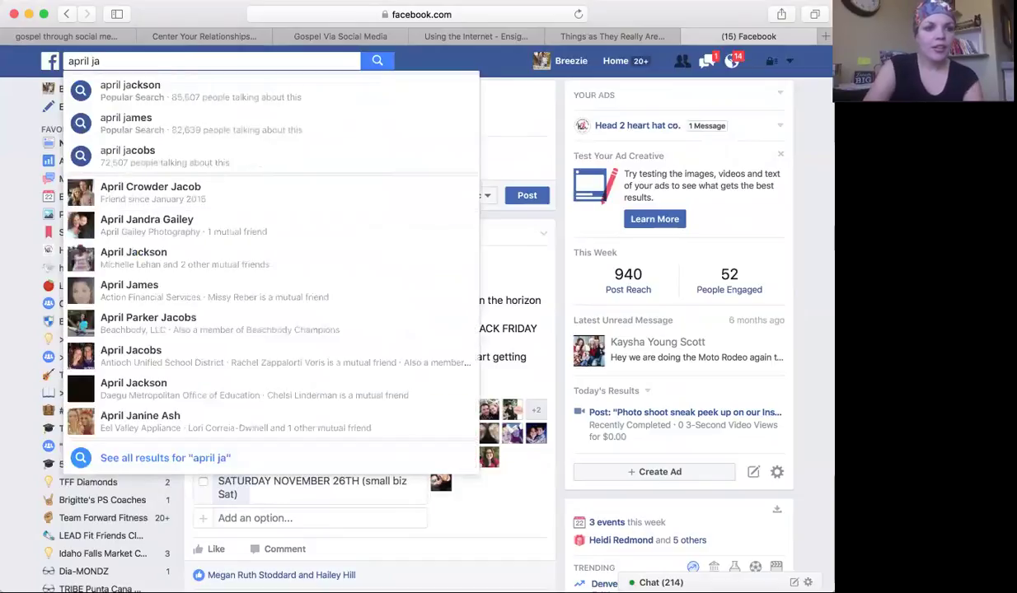
left_click(234, 189)
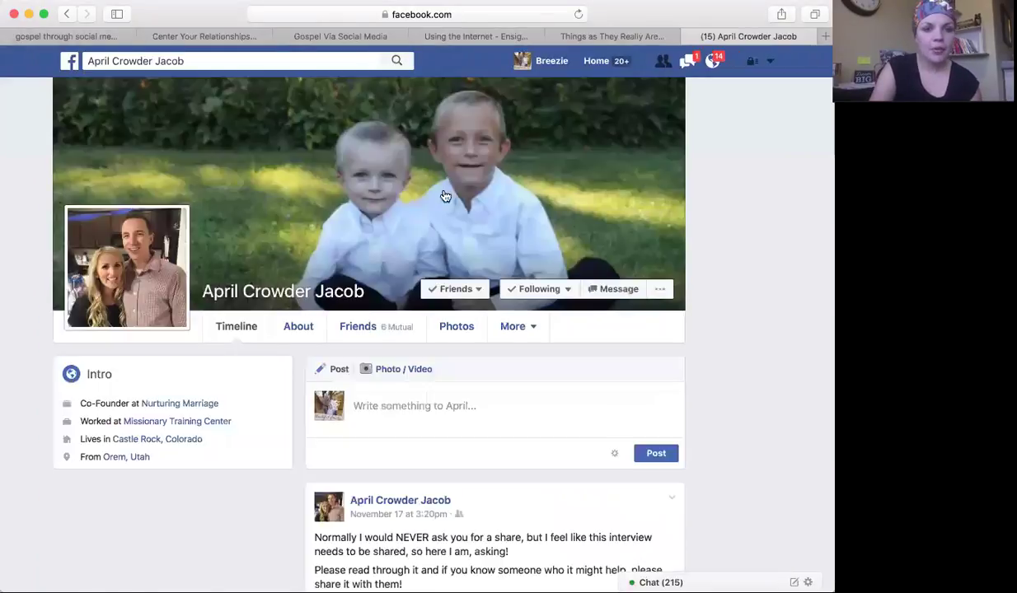
Step: Like the friend's November 17 timeline post that shares the nurturingmarriage.org interview
scroll(510, 429, "down", 1)
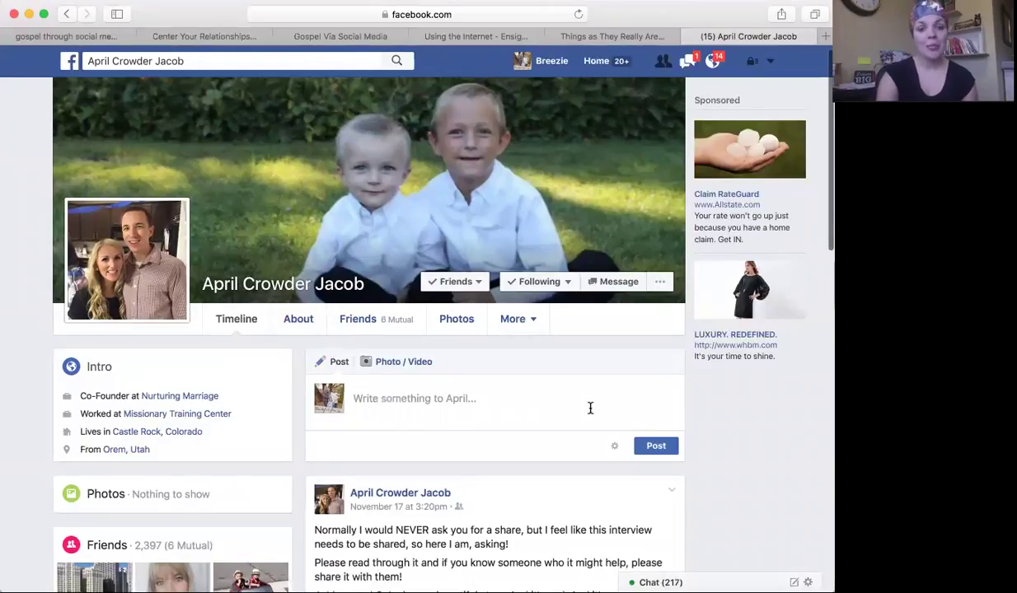
scroll(590, 408, "down", 3)
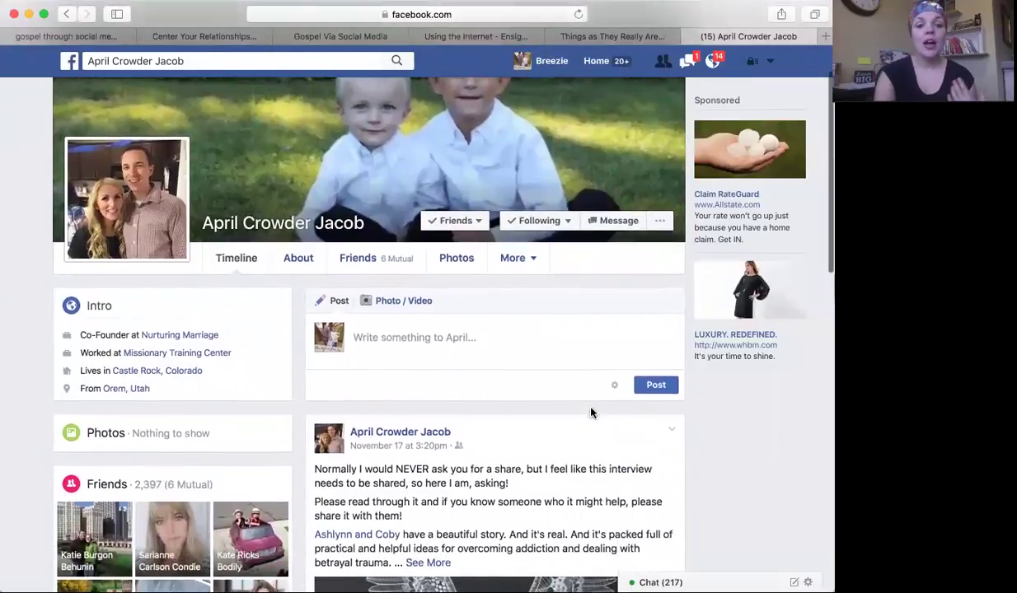
scroll(593, 410, "down", 10)
scroll(553, 251, "down", 3)
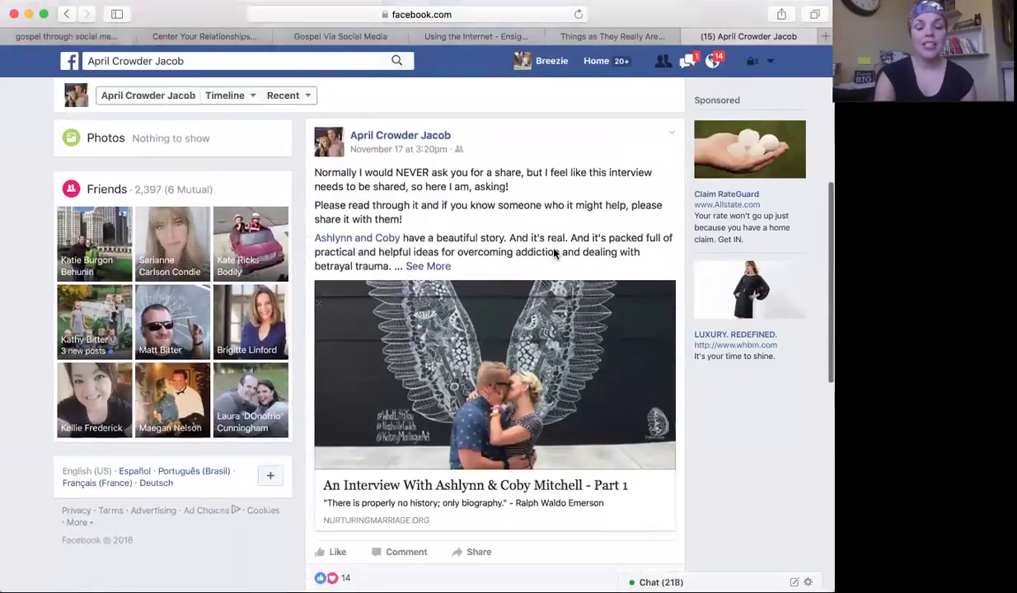
scroll(494, 449, "down", 2)
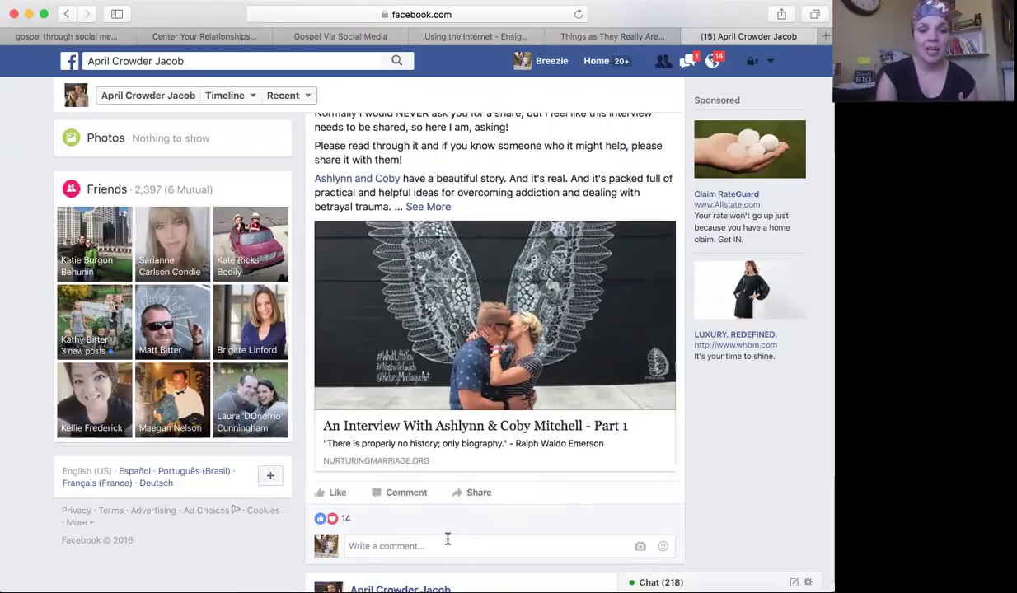
left_click(337, 492)
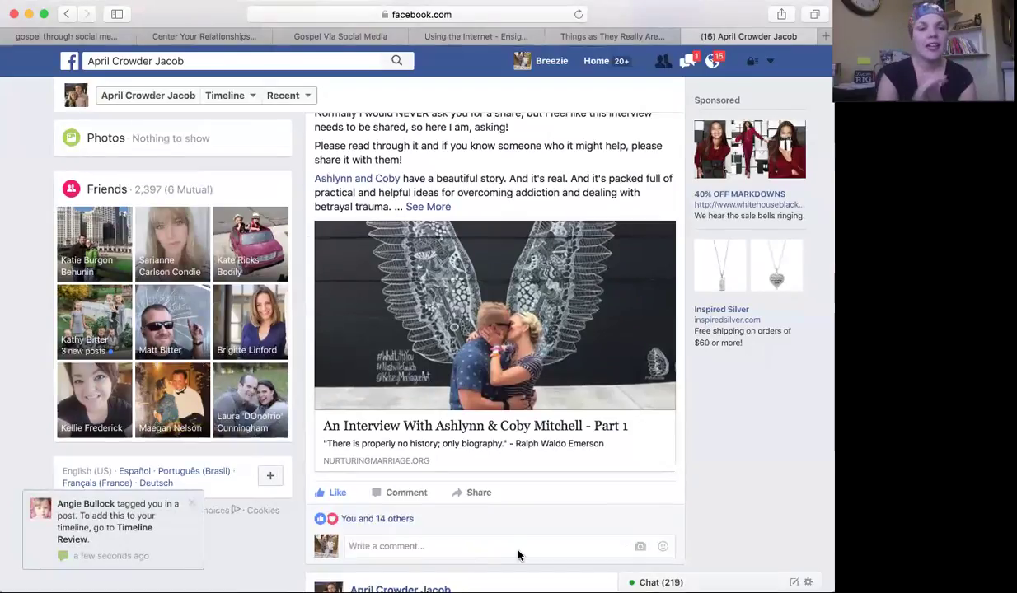
Step: Open the couple's page tagged in the interview post and like that page
scroll(518, 554, "up", 1)
scroll(518, 555, "up", 5)
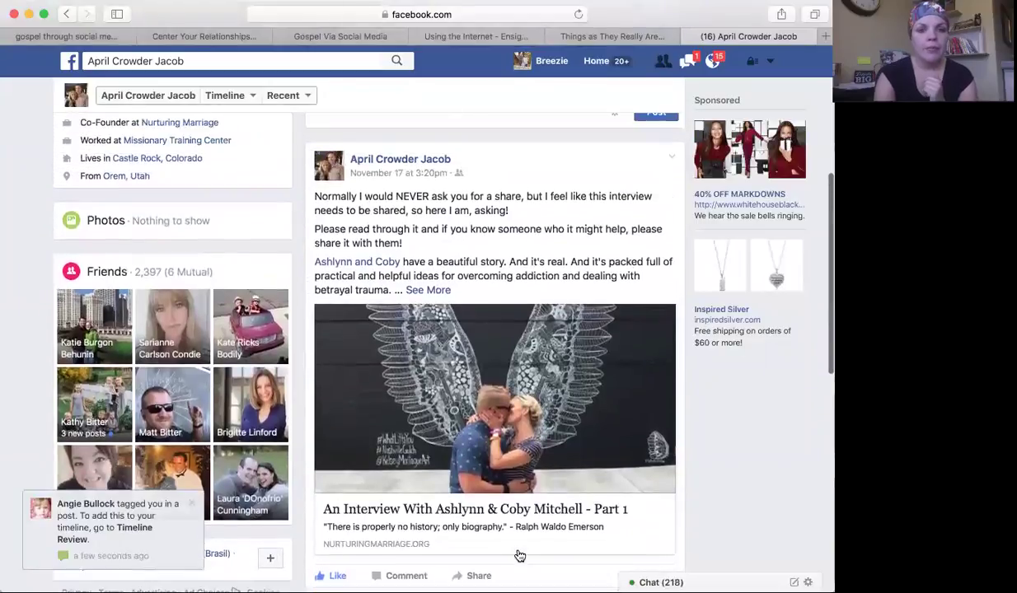
scroll(519, 556, "down", 2)
scroll(519, 556, "up", 4)
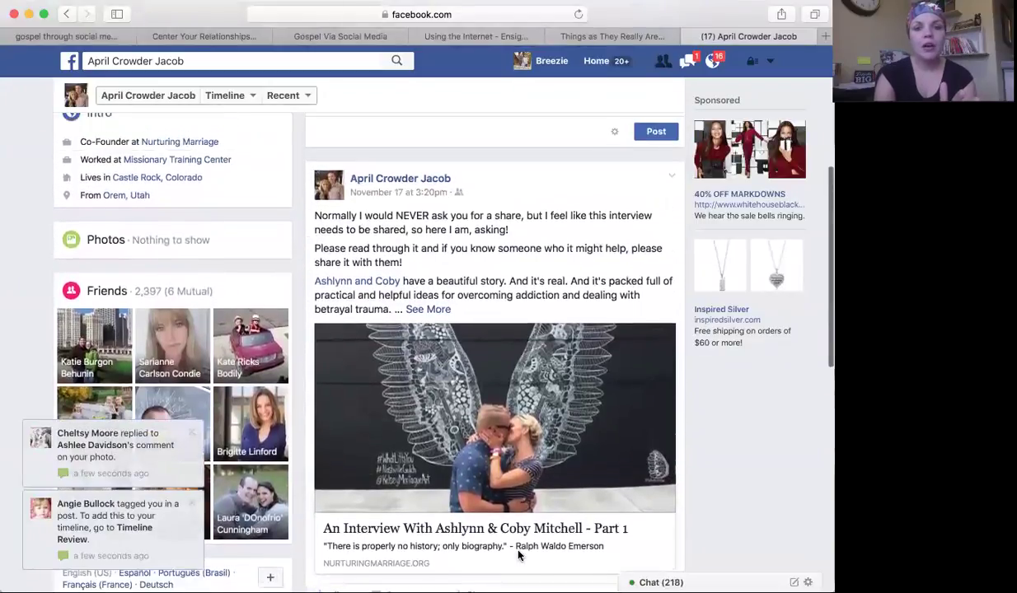
scroll(519, 557, "up", 2)
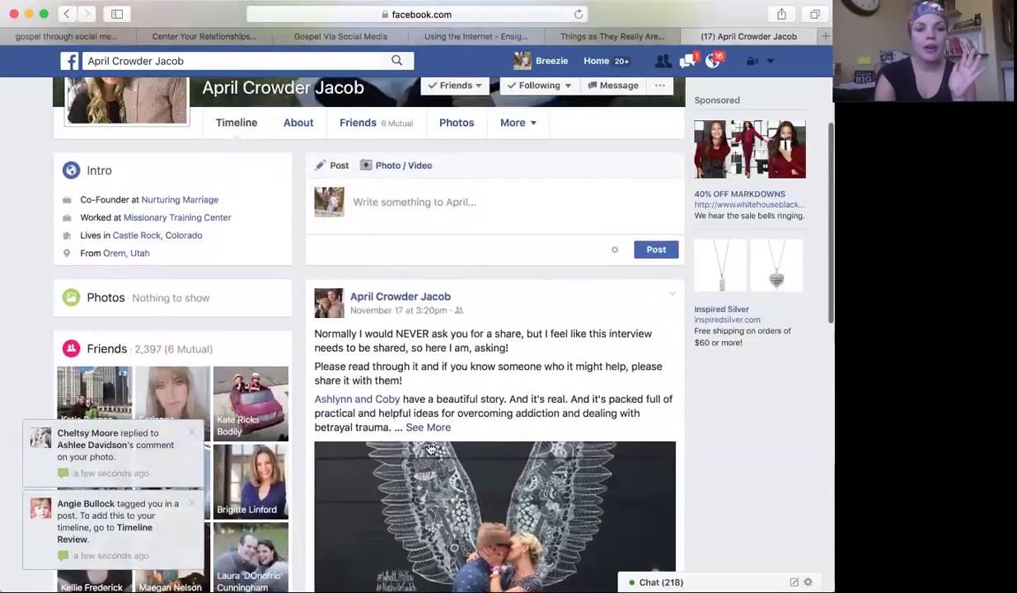
left_click(375, 400)
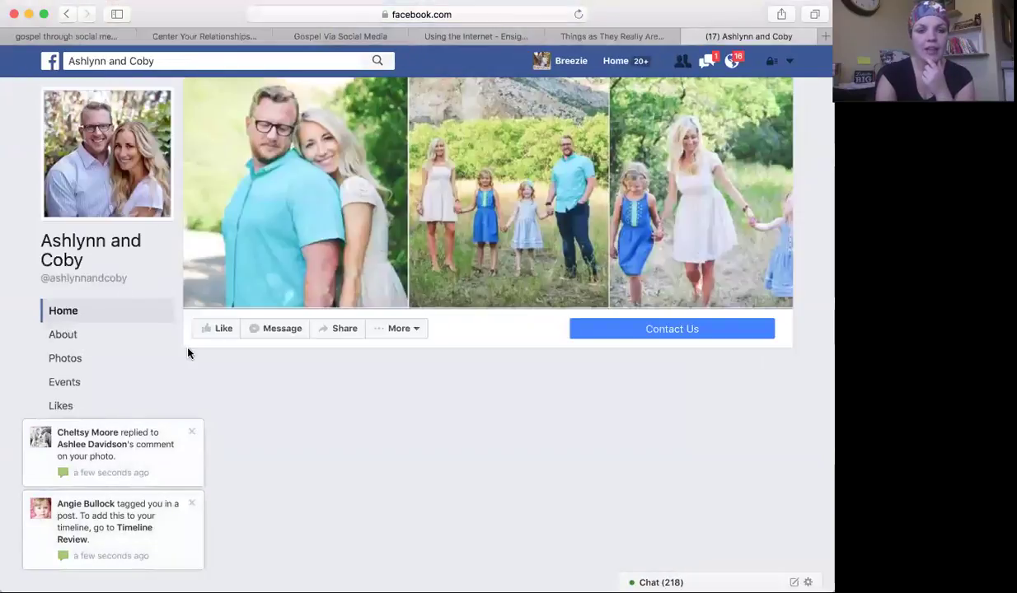
left_click(218, 328)
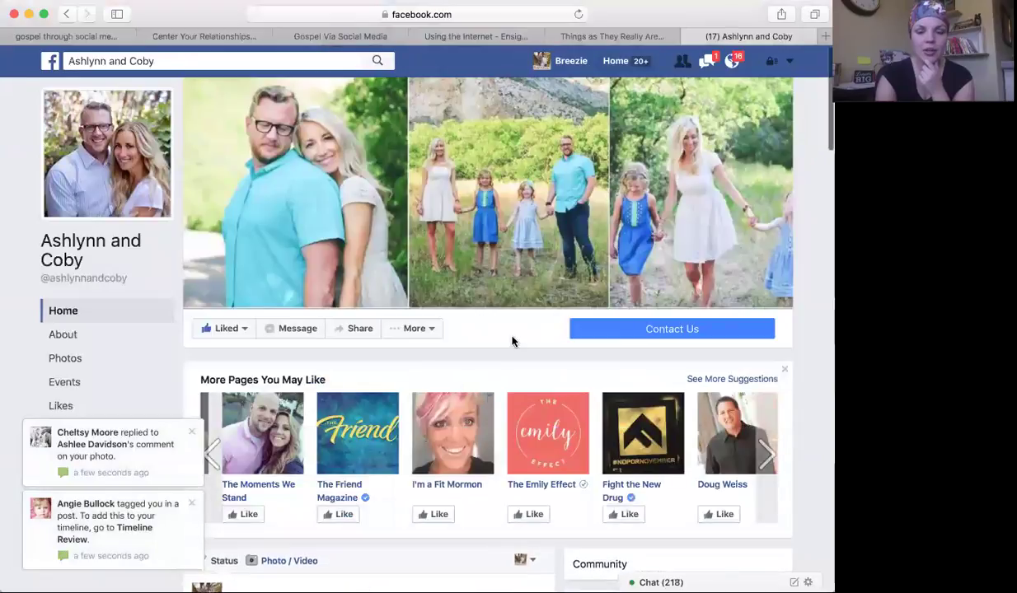
Step: Look through the couple's page, including its suggested pages, photos, events, videos and posts
scroll(511, 341, "down", 3)
scroll(511, 341, "down", 2)
mouse_move(511, 341)
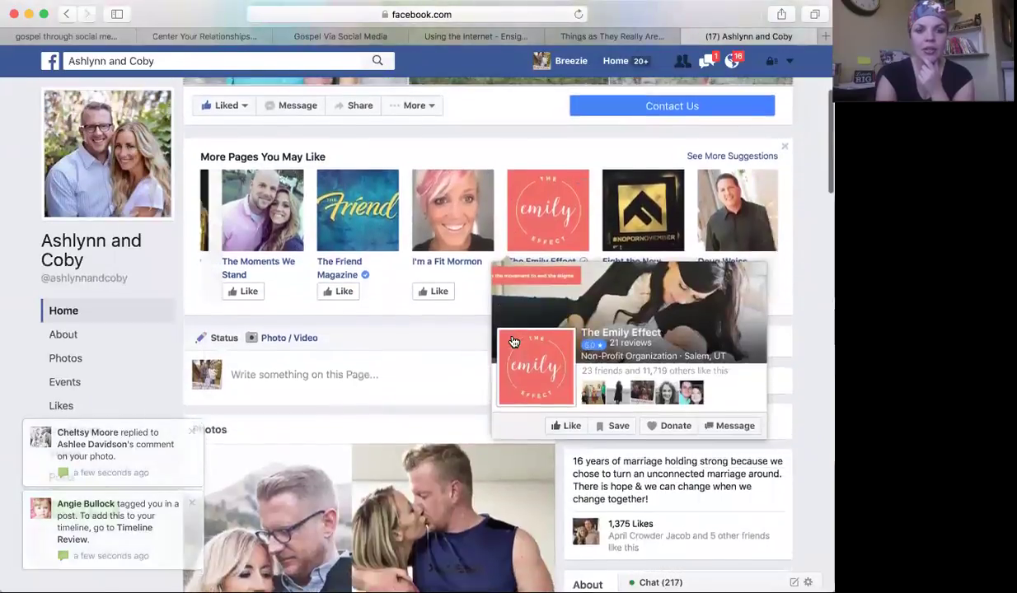
scroll(512, 341, "up", 4)
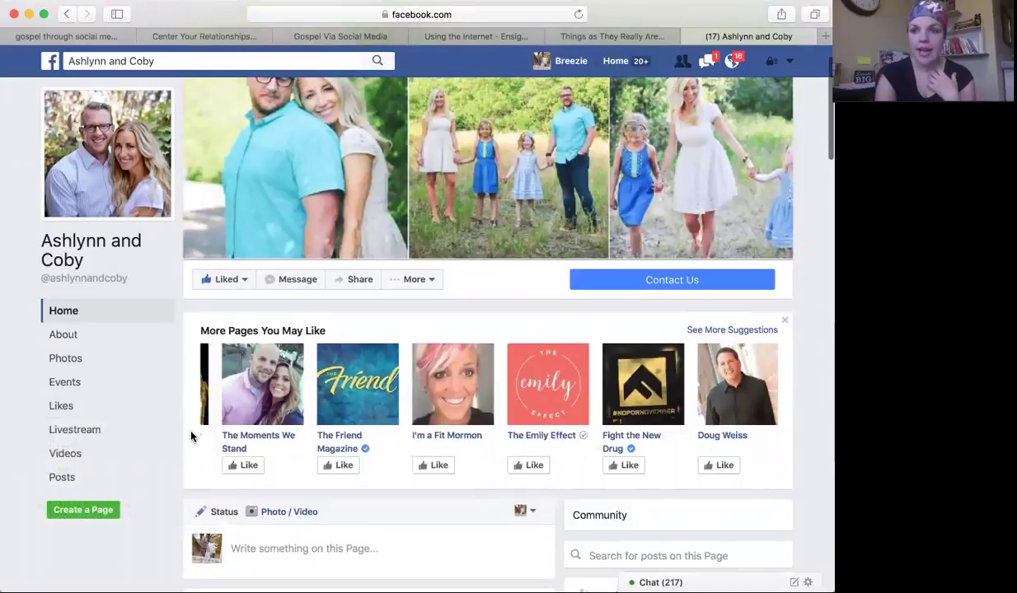
scroll(189, 425, "down", 5)
scroll(190, 437, "down", 10)
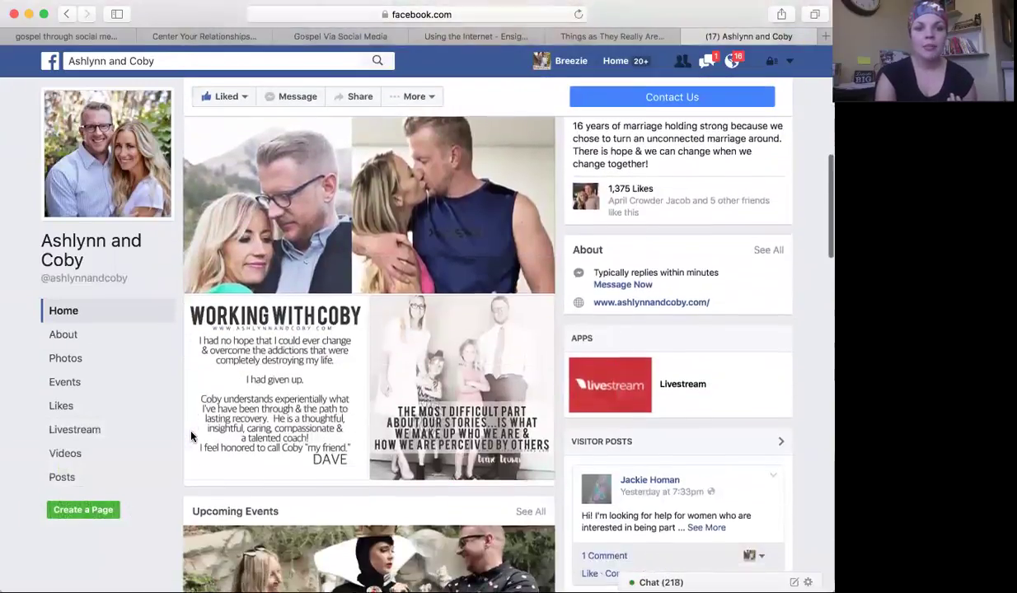
scroll(190, 434, "down", 5)
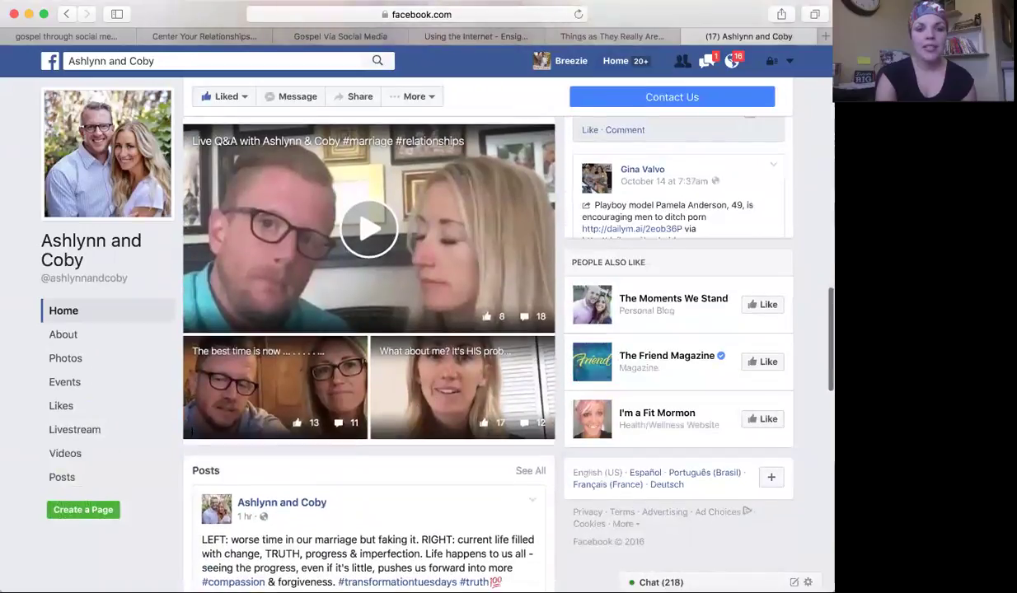
scroll(192, 437, "up", 15)
scroll(191, 437, "up", 5)
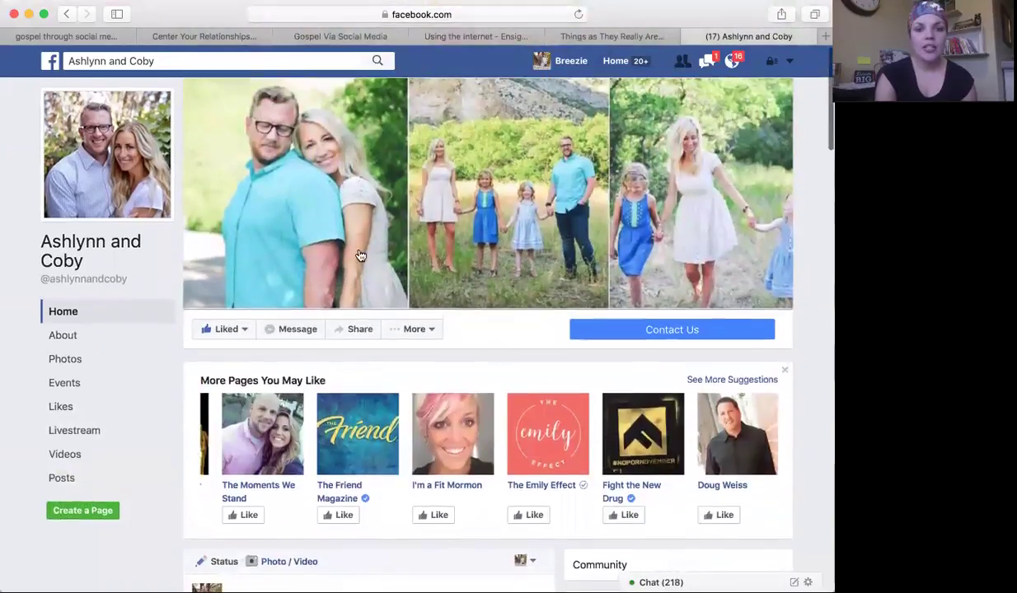
Step: Check the additional options offered for the couple's page and glance over its community section
left_click(418, 329)
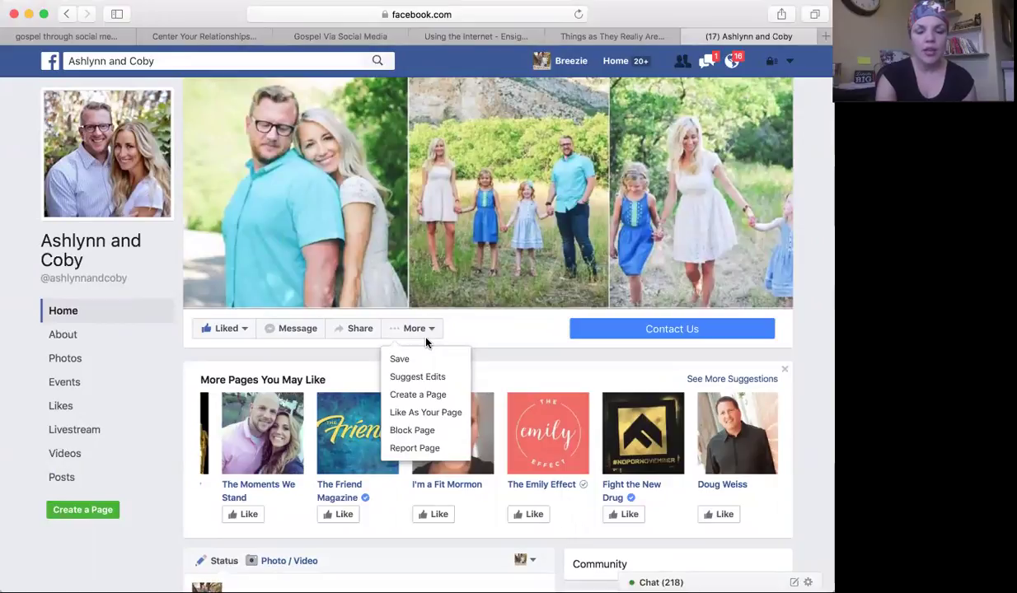
left_click(426, 339)
left_click(430, 331)
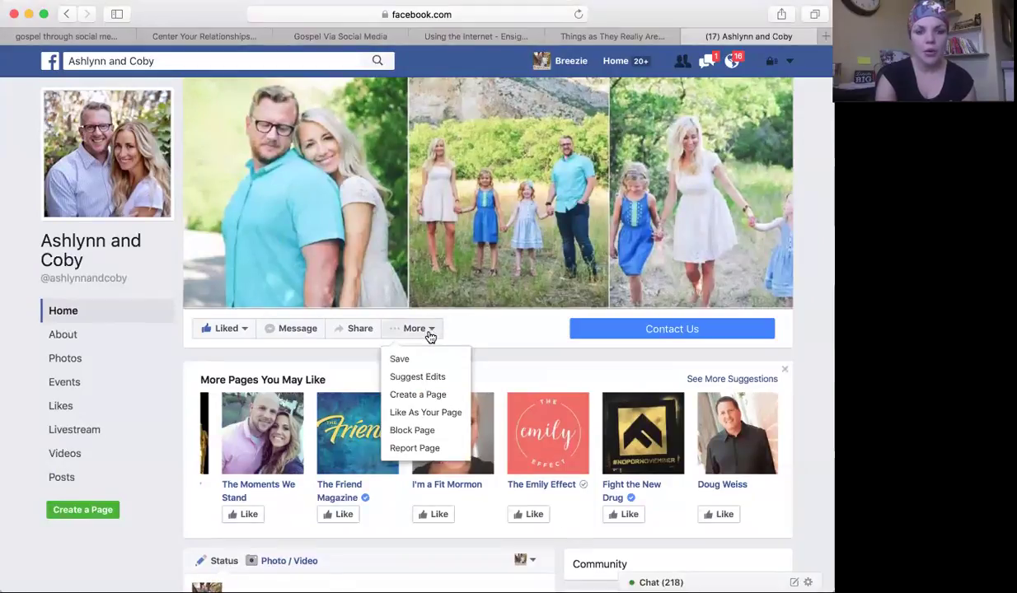
left_click(428, 333)
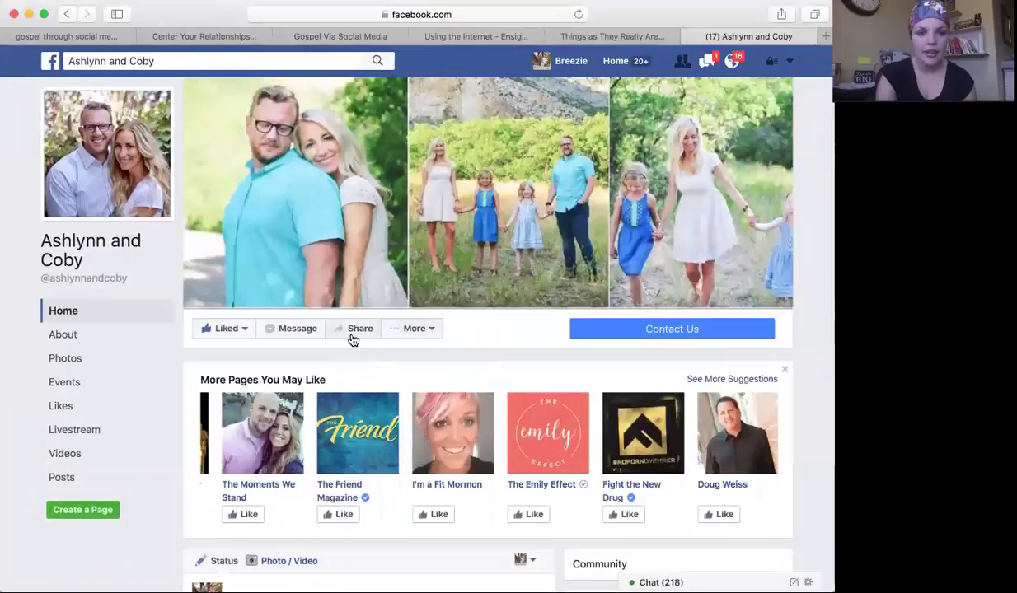
scroll(485, 333, "down", 3)
scroll(488, 332, "down", 1)
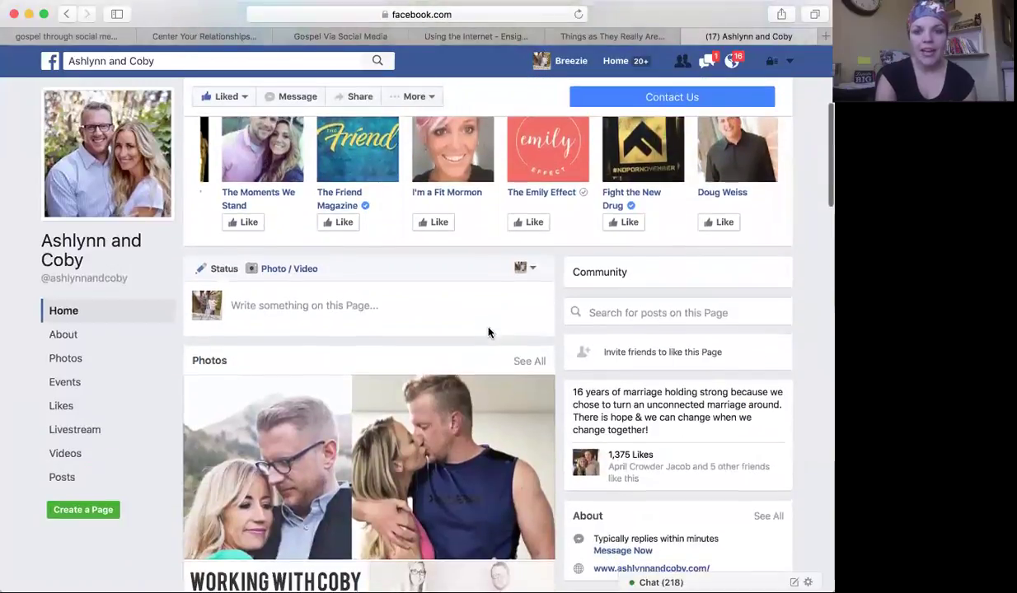
scroll(487, 328, "up", 5)
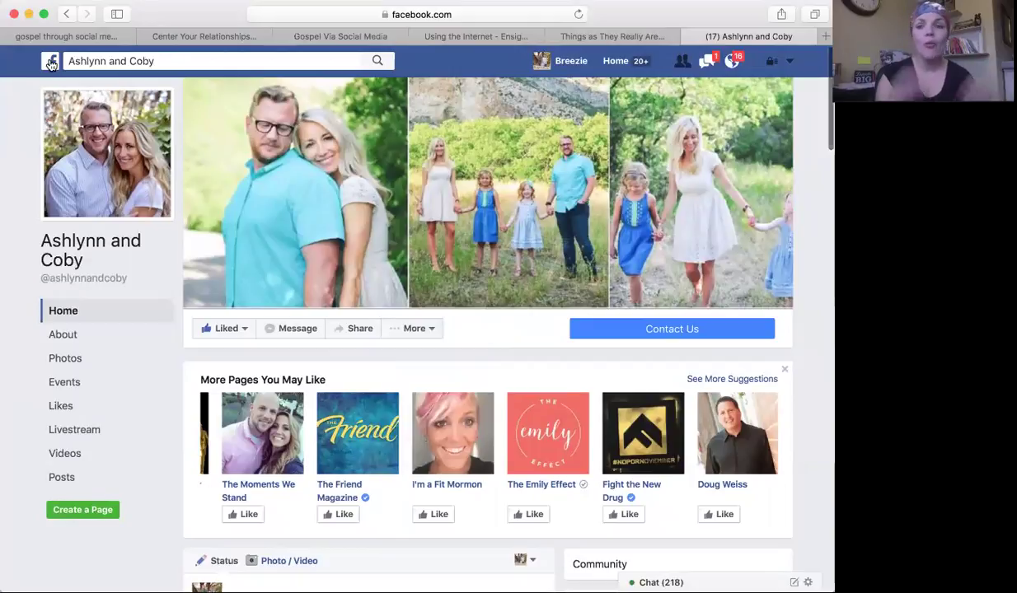
Step: Search for "dieter", open Dieter F Uchtdorf's verified public figure page and browse its posts
left_click(96, 61)
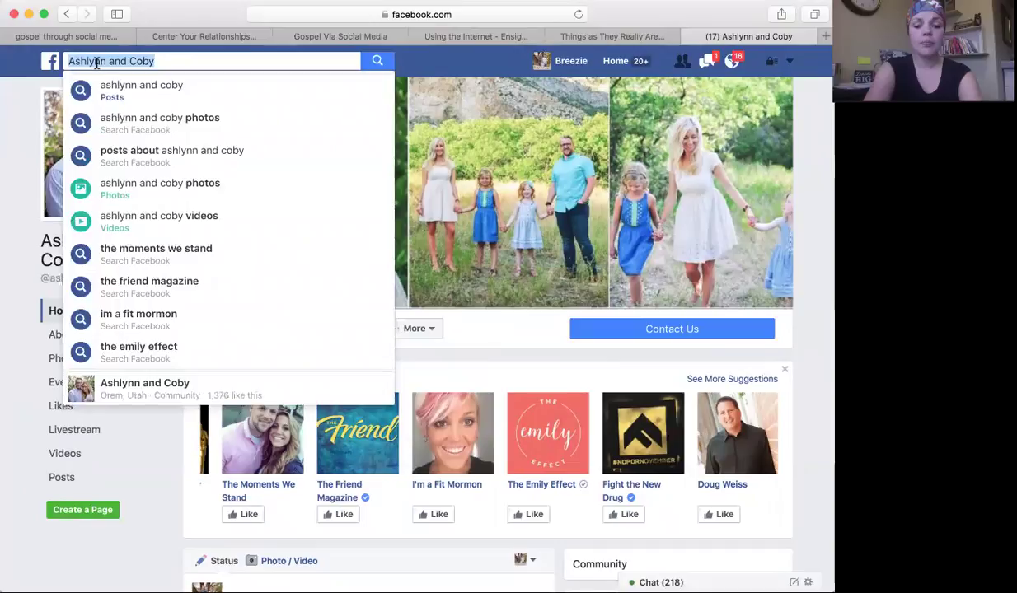
type("dieter")
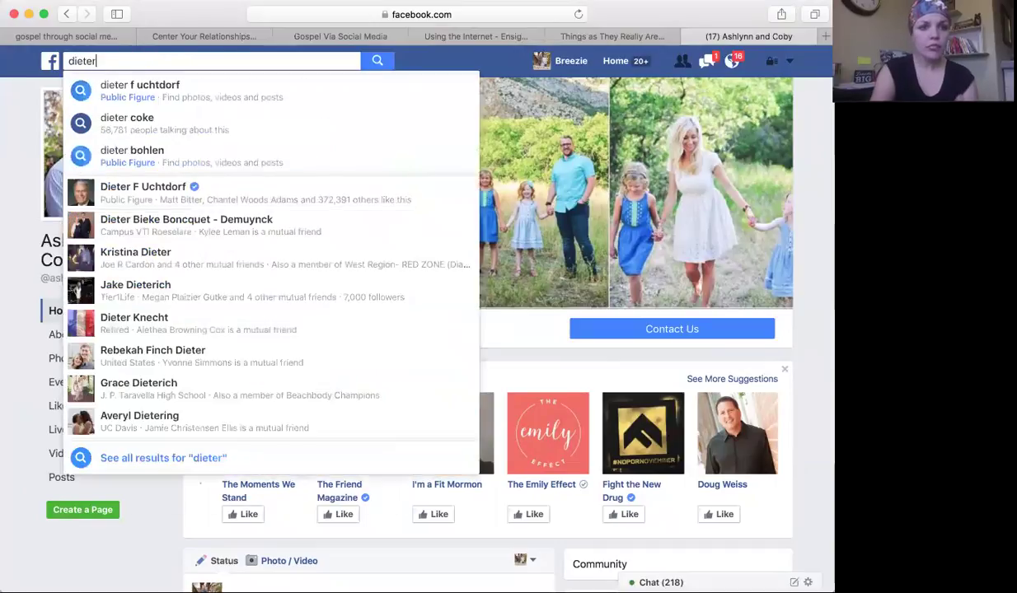
left_click(128, 187)
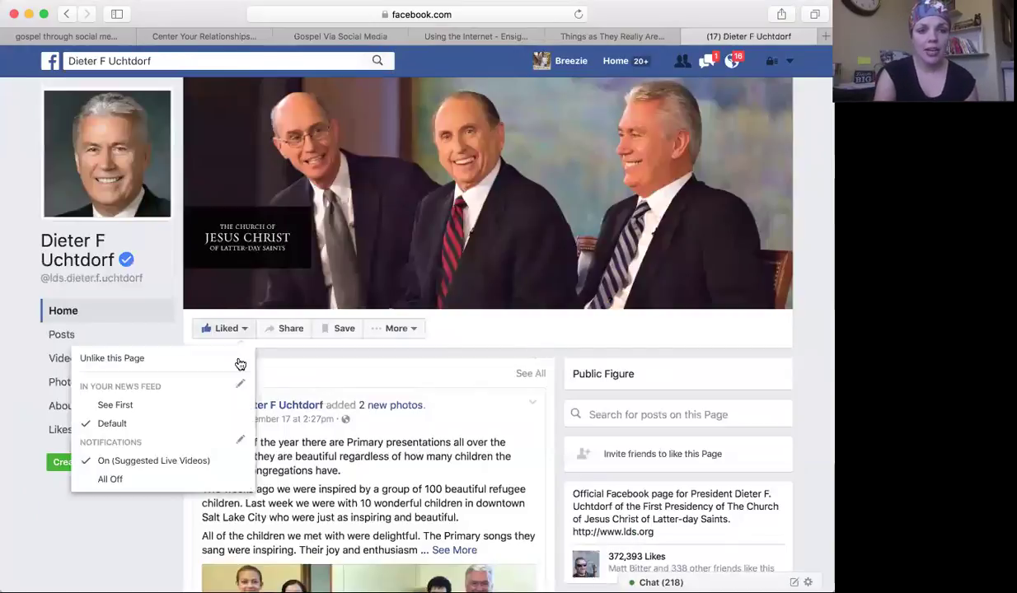
scroll(460, 377, "down", 1)
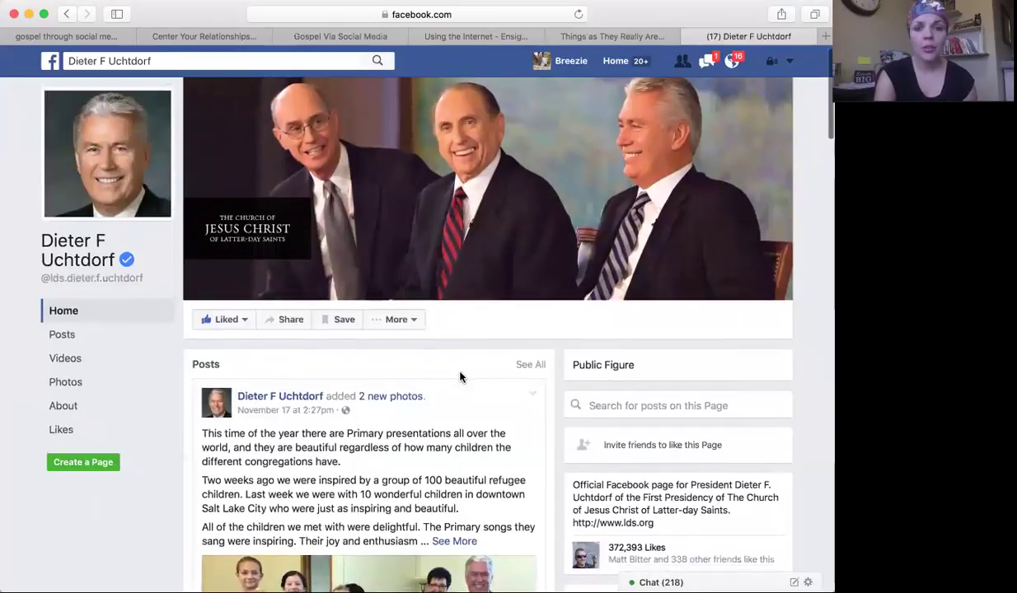
scroll(483, 393, "down", 10)
scroll(483, 393, "down", 5)
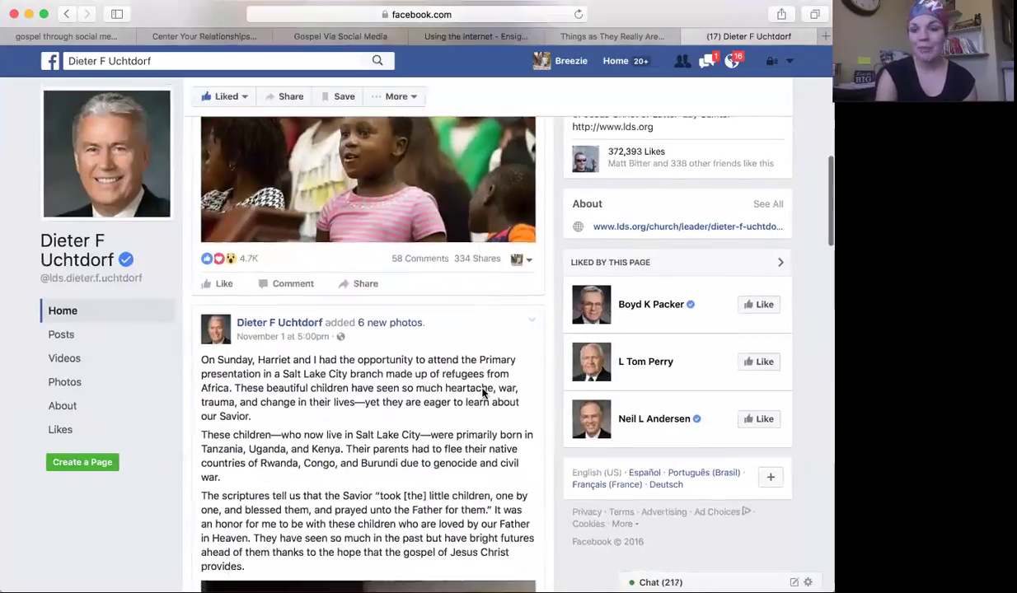
scroll(483, 389, "up", 15)
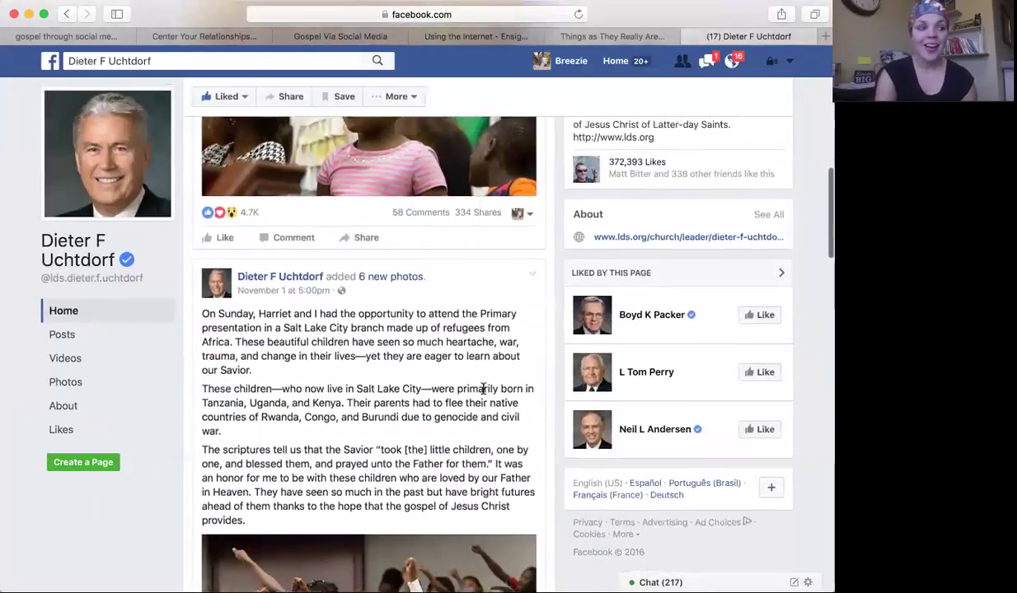
scroll(483, 389, "up", 5)
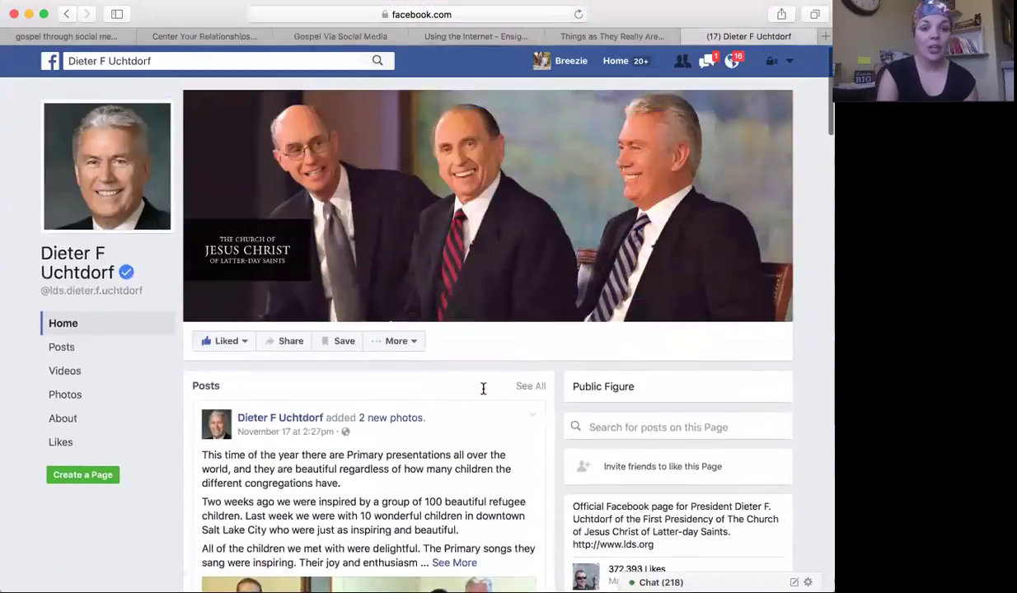